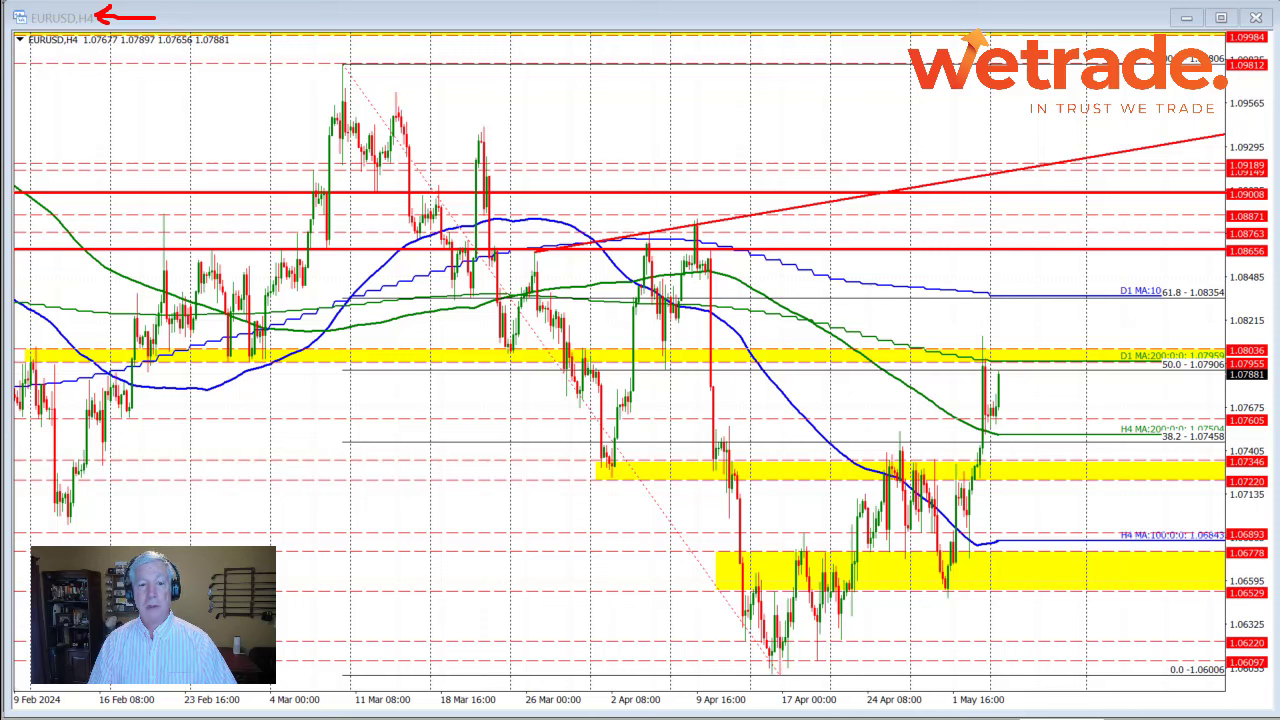
# Mark with arrows the February-to-April touches of the yellow 1.07955–1.08036 zone on the EURUSD H4 chart and the two declines from it.
pyautogui.moveTo(40, 321); pyautogui.dragTo(35, 349)
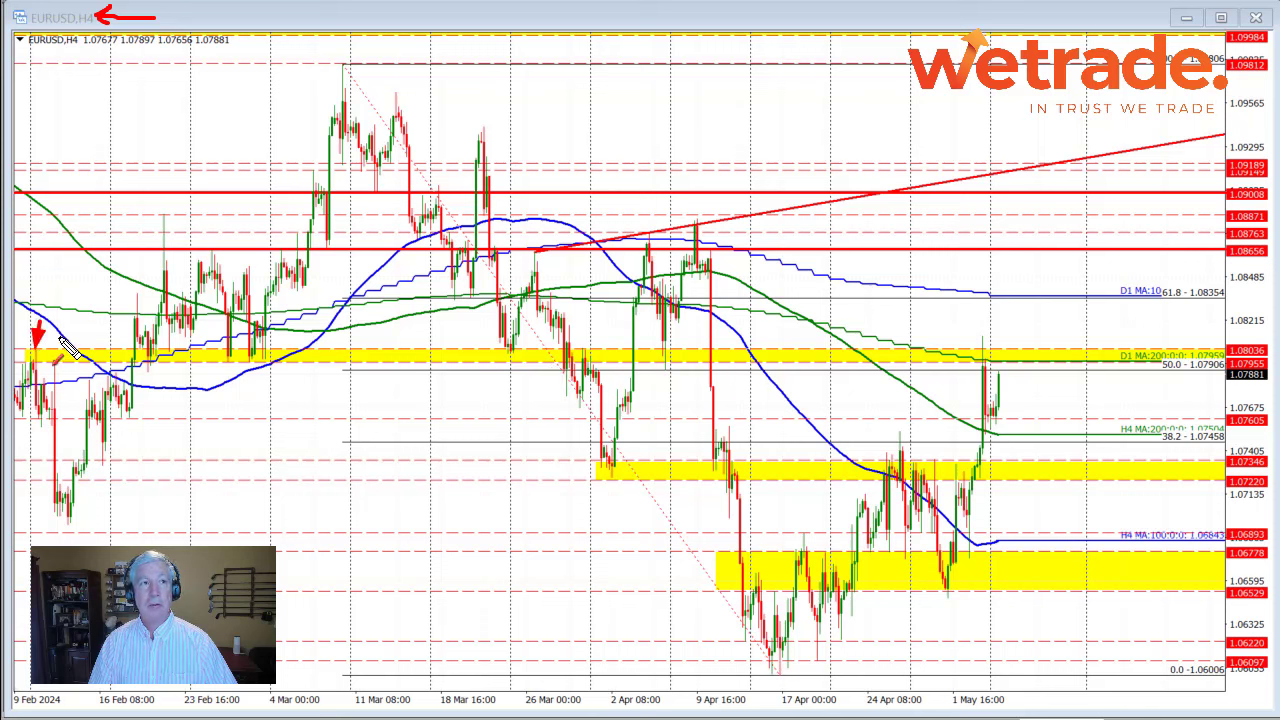
pyautogui.moveTo(149, 382)
pyautogui.mouseDown()
pyautogui.moveTo(149, 356)
pyautogui.moveTo(177, 356)
pyautogui.mouseUp()
pyautogui.moveTo(248, 392)
pyautogui.mouseDown()
pyautogui.moveTo(232, 372)
pyautogui.moveTo(267, 365)
pyautogui.mouseUp()
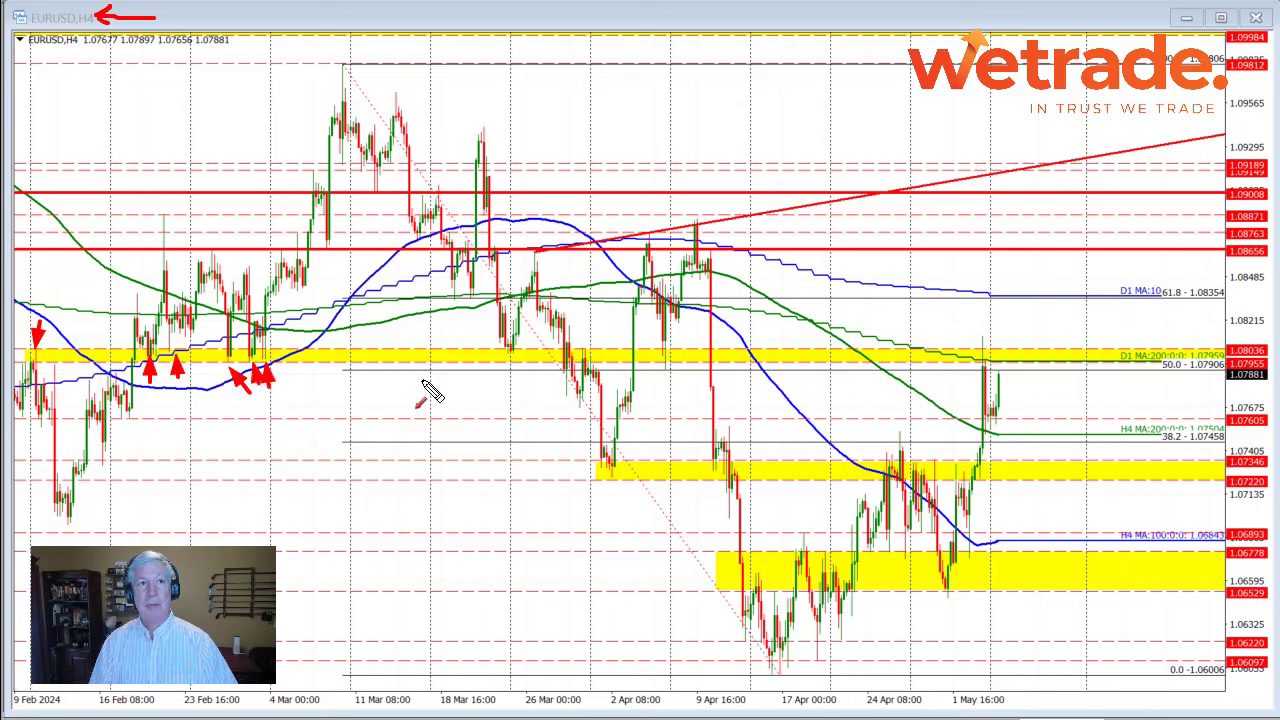
pyautogui.moveTo(505, 388)
pyautogui.mouseDown()
pyautogui.moveTo(503, 358)
pyautogui.moveTo(583, 348)
pyautogui.moveTo(620, 490)
pyautogui.moveTo(610, 477)
pyautogui.mouseUp()
pyautogui.moveTo(650, 367); pyautogui.dragTo(660, 352)
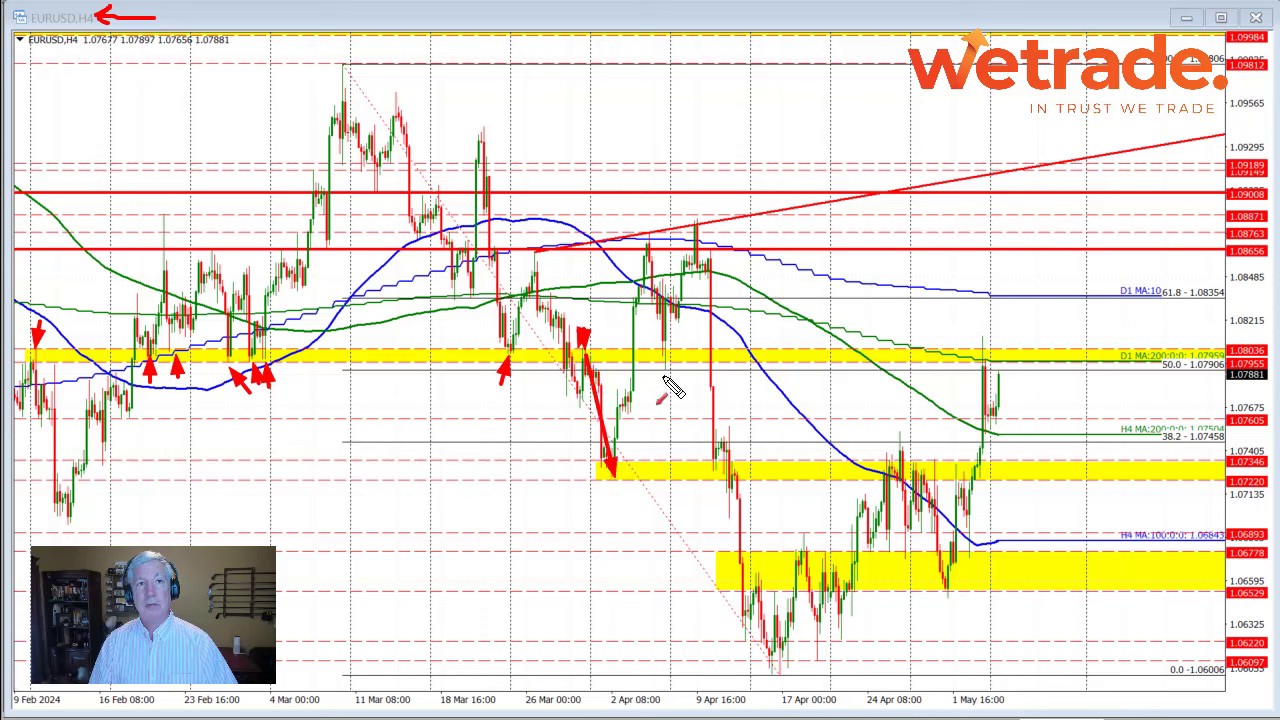
pyautogui.moveTo(664, 402); pyautogui.dragTo(665, 374)
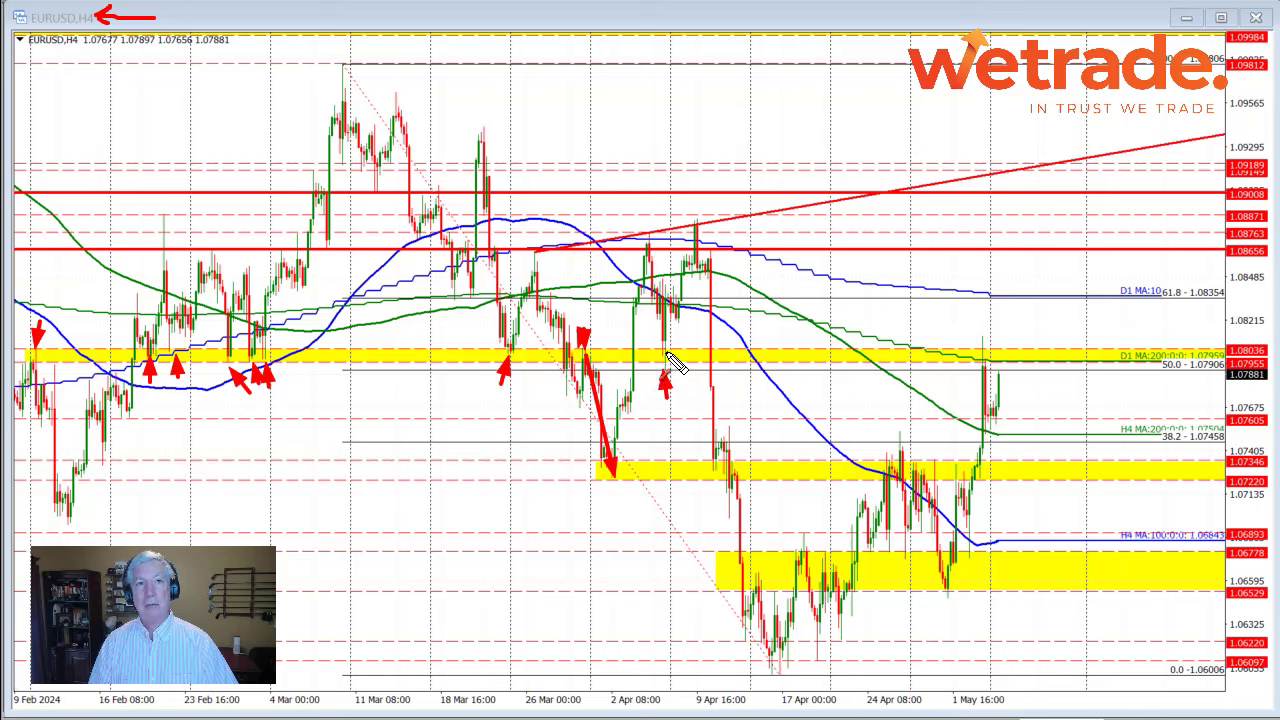
pyautogui.moveTo(723, 331)
pyautogui.mouseDown()
pyautogui.moveTo(709, 358)
pyautogui.moveTo(775, 665)
pyautogui.mouseUp()
# Point arrows at the latest EURUSD highs by the D1 200 moving average and the latest lows on the H4 200 moving average.
pyautogui.moveTo(961, 321); pyautogui.dragTo(982, 352)
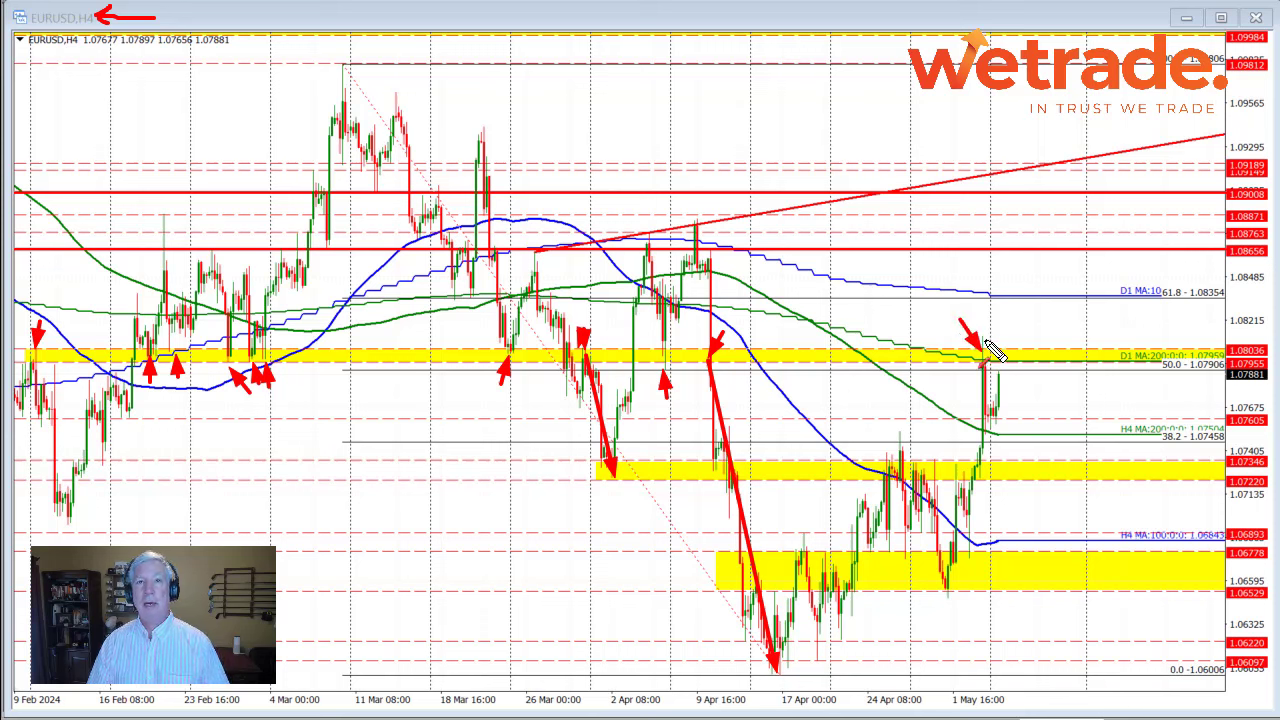
pyautogui.moveTo(1021, 335); pyautogui.dragTo(989, 356)
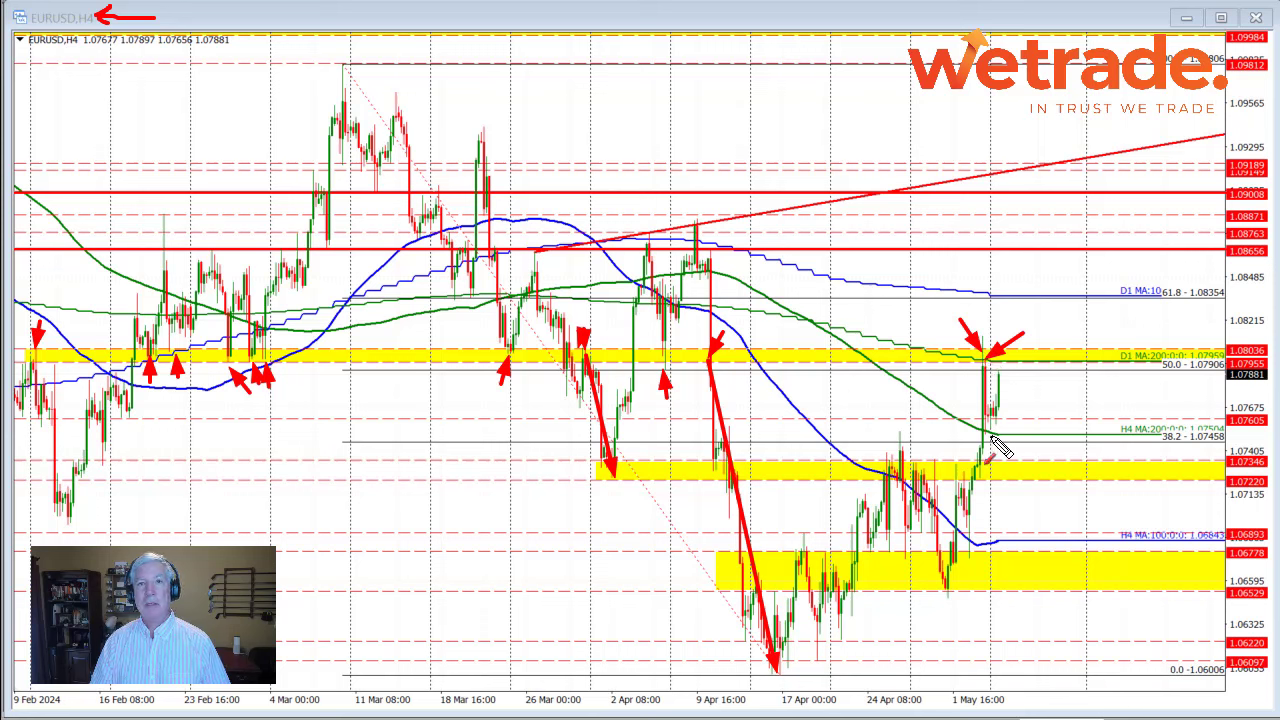
pyautogui.moveTo(987, 482); pyautogui.dragTo(987, 432)
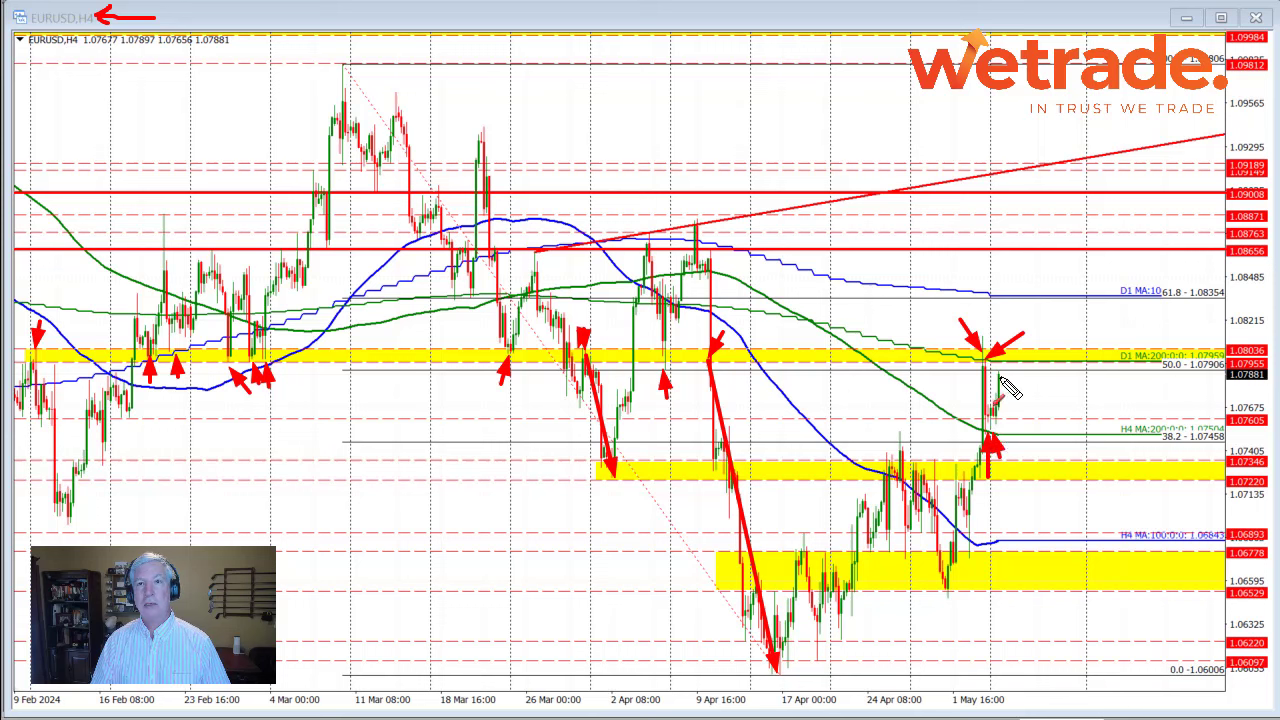
pyautogui.moveTo(1031, 378); pyautogui.dragTo(1001, 369)
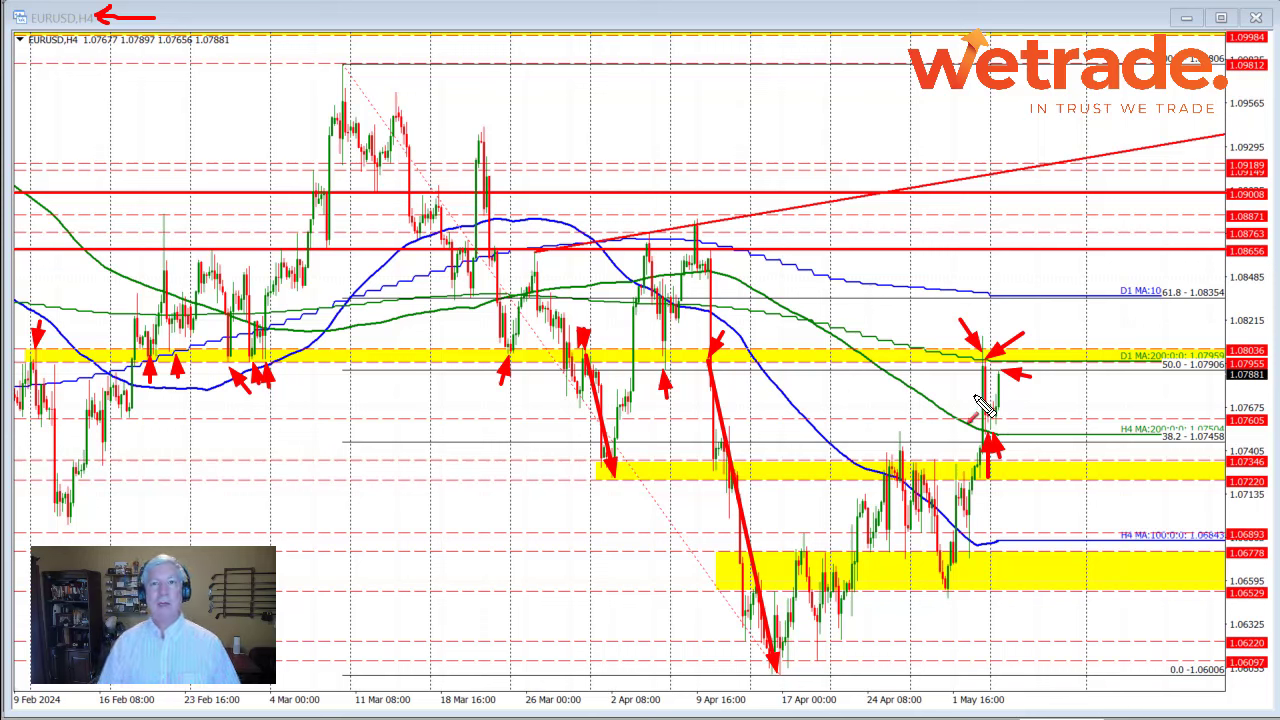
# Draw the decline arrow from the March high to the April low and highlight its 50% retracement at 1.07906 with an arrow and a circle.
pyautogui.moveTo(1114, 391); pyautogui.dragTo(1162, 377)
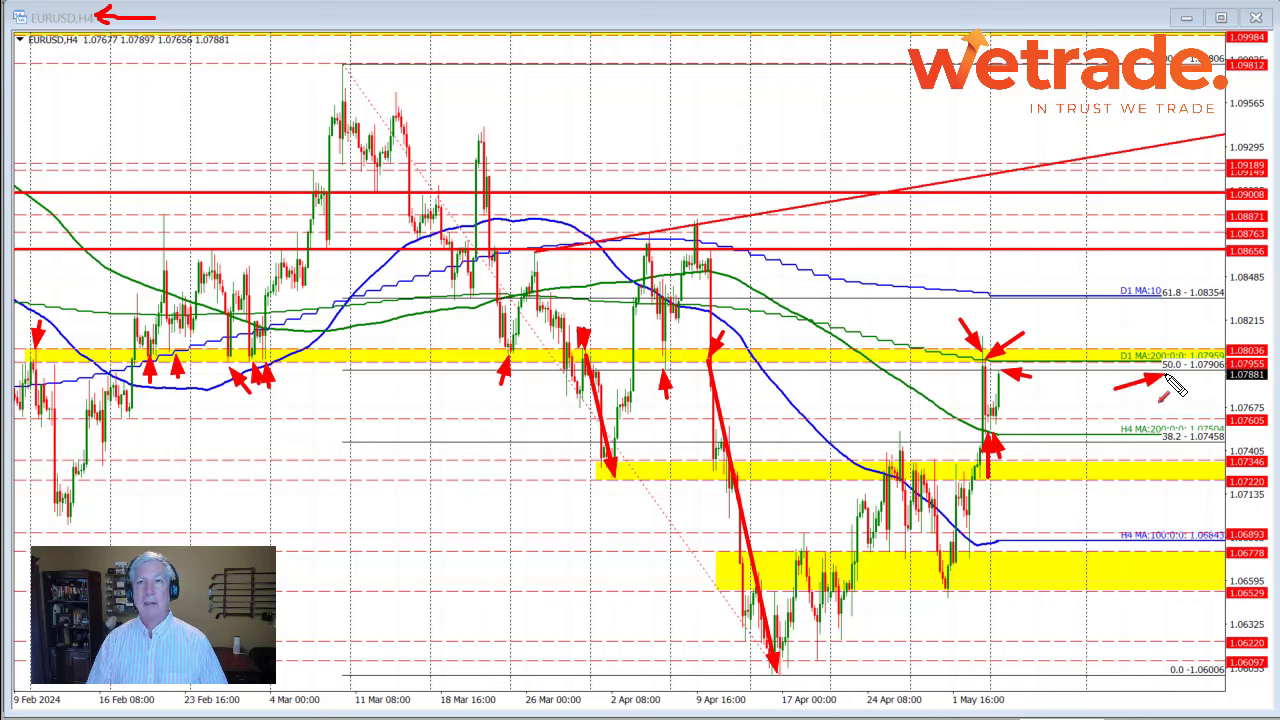
pyautogui.moveTo(343, 68); pyautogui.dragTo(775, 665)
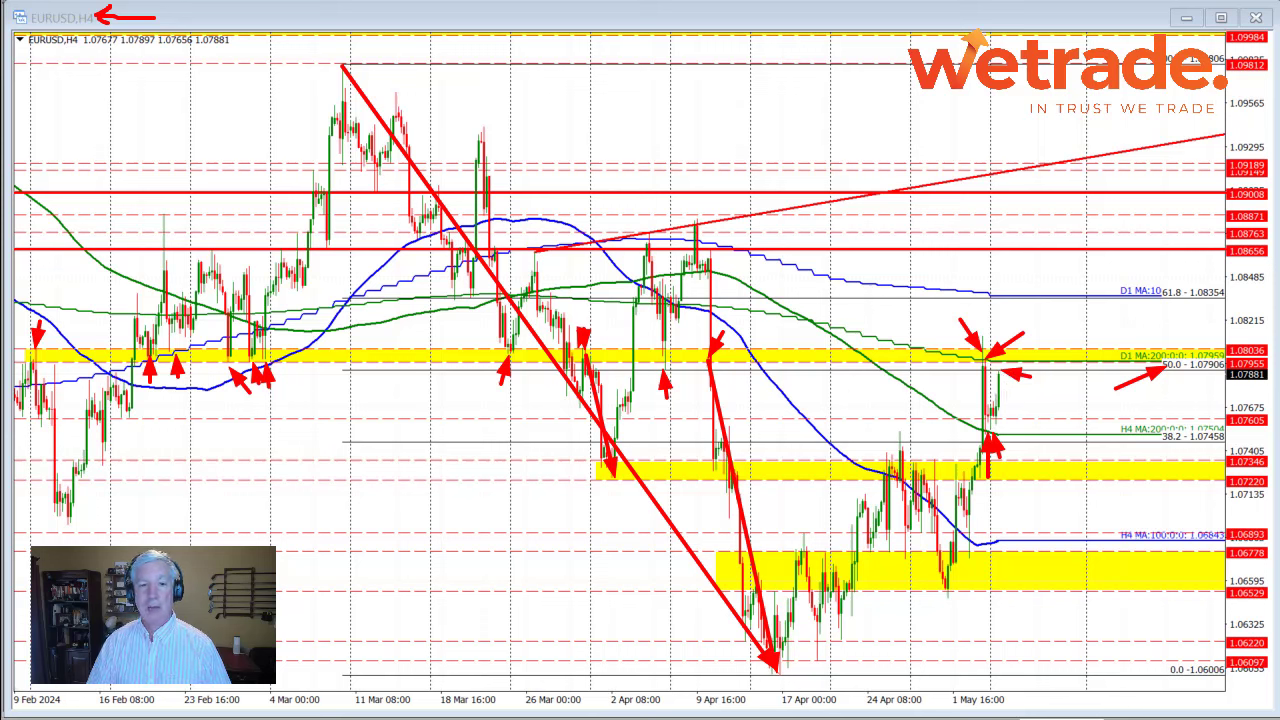
pyautogui.moveTo(1160, 343)
pyautogui.mouseDown()
pyautogui.moveTo(1118, 362)
pyautogui.moveTo(1200, 392)
pyautogui.moveTo(1240, 356)
pyautogui.moveTo(1124, 340)
pyautogui.mouseUp()
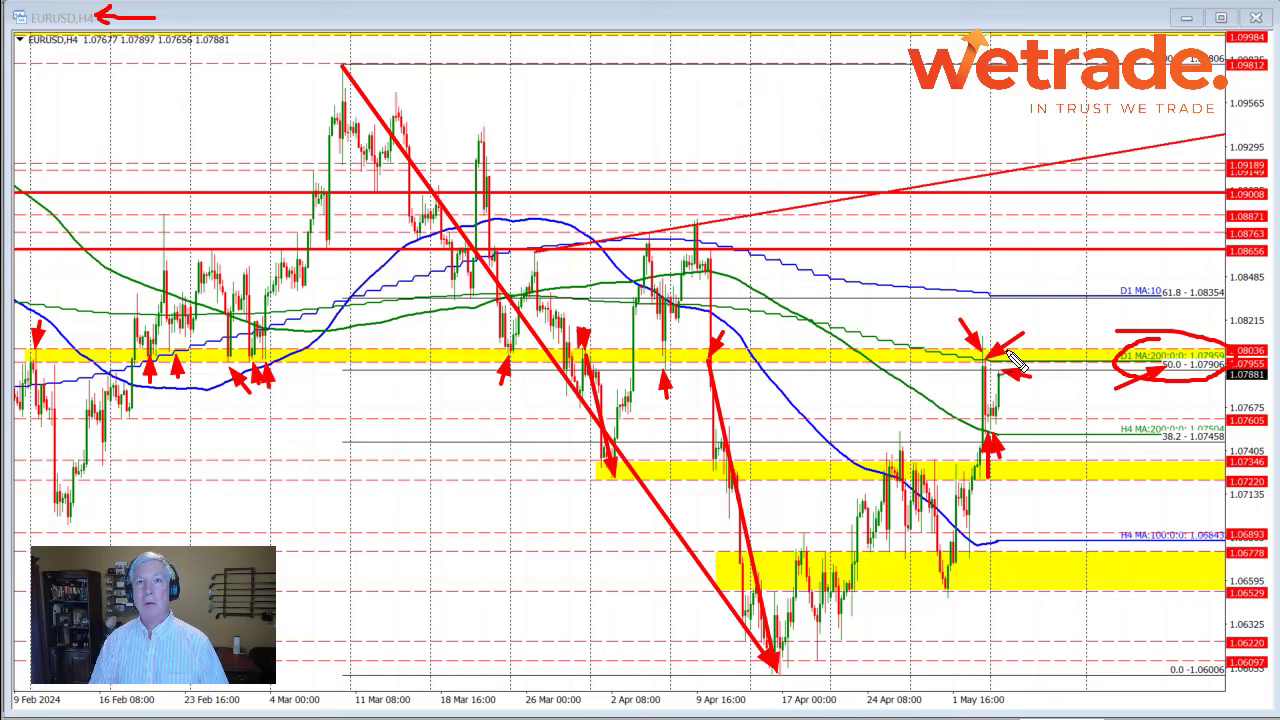
# Circle the area just below the latest highs and the labels of the H4 200 moving average and 38.2% retracement at 1.07458.
pyautogui.moveTo(1014, 360); pyautogui.dragTo(1010, 372)
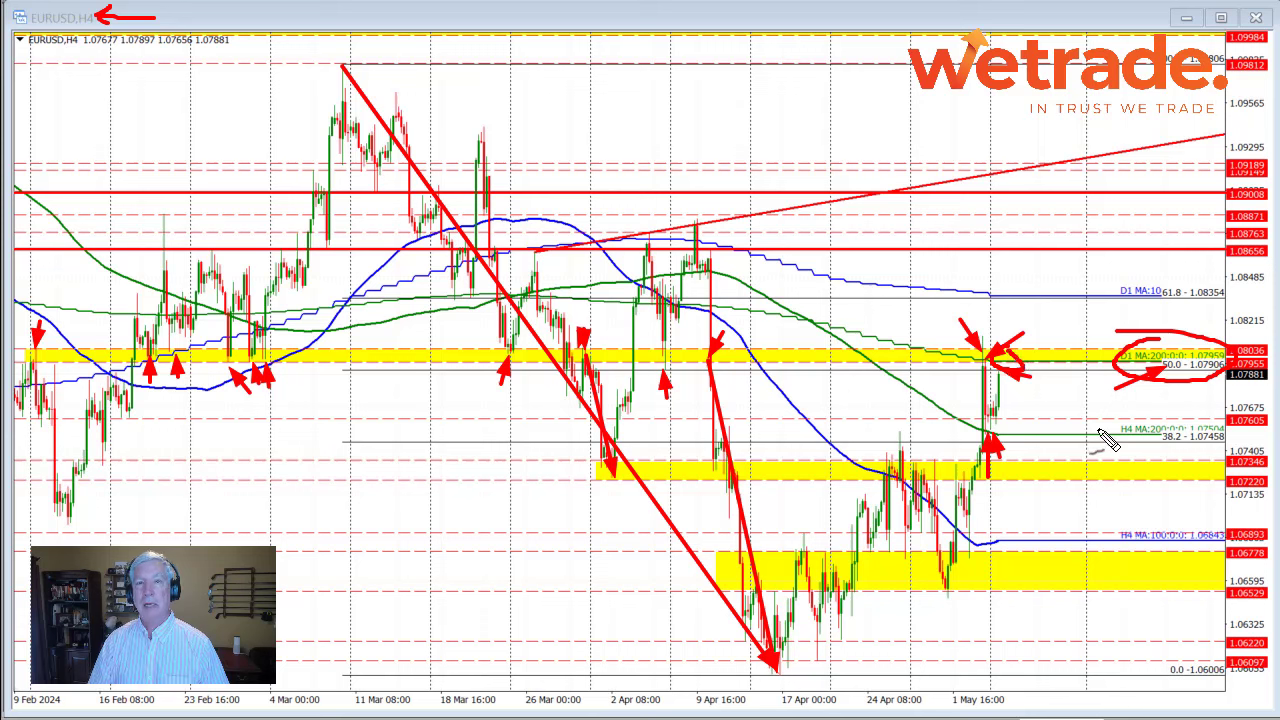
pyautogui.moveTo(1162, 447)
pyautogui.mouseDown()
pyautogui.moveTo(1240, 450)
pyautogui.moveTo(1133, 421)
pyautogui.moveTo(1150, 448)
pyautogui.mouseUp()
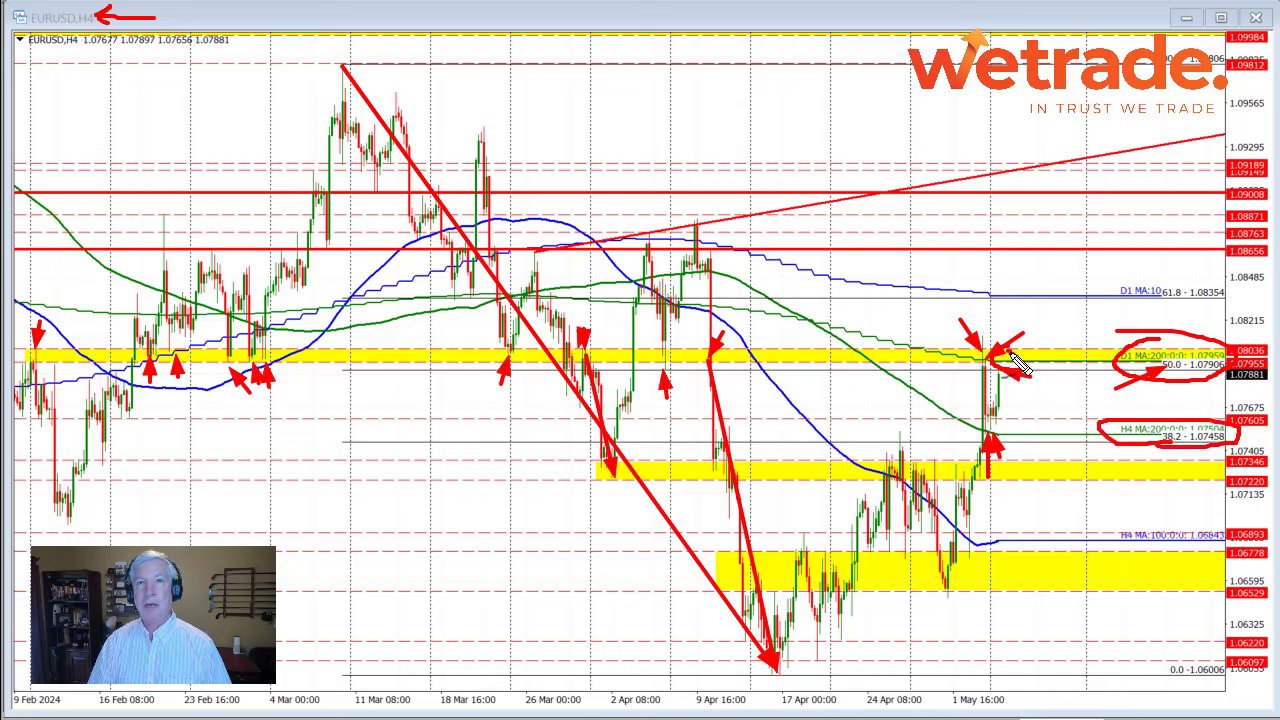
pyautogui.moveTo(1010, 351); pyautogui.dragTo(1020, 368)
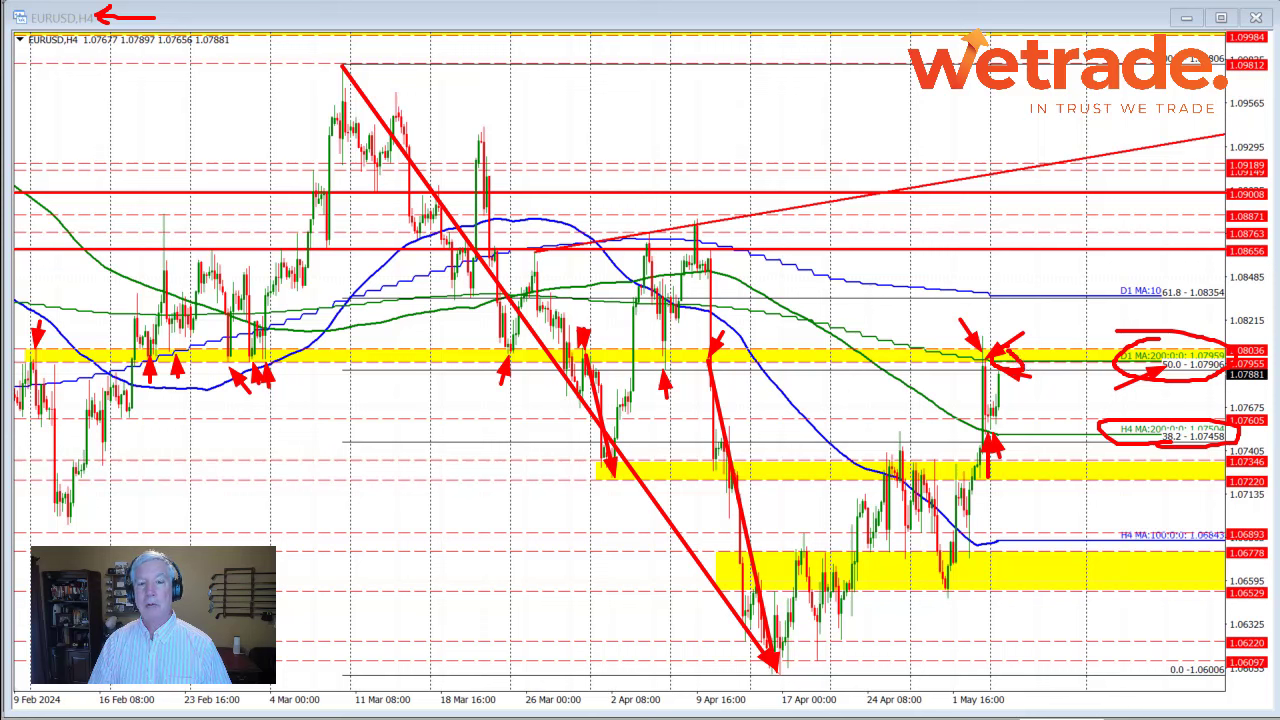
# Point arrows at the D1 100 moving average line and the 61.8% retracement at 1.08354.
pyautogui.moveTo(1030, 268); pyautogui.dragTo(1018, 298)
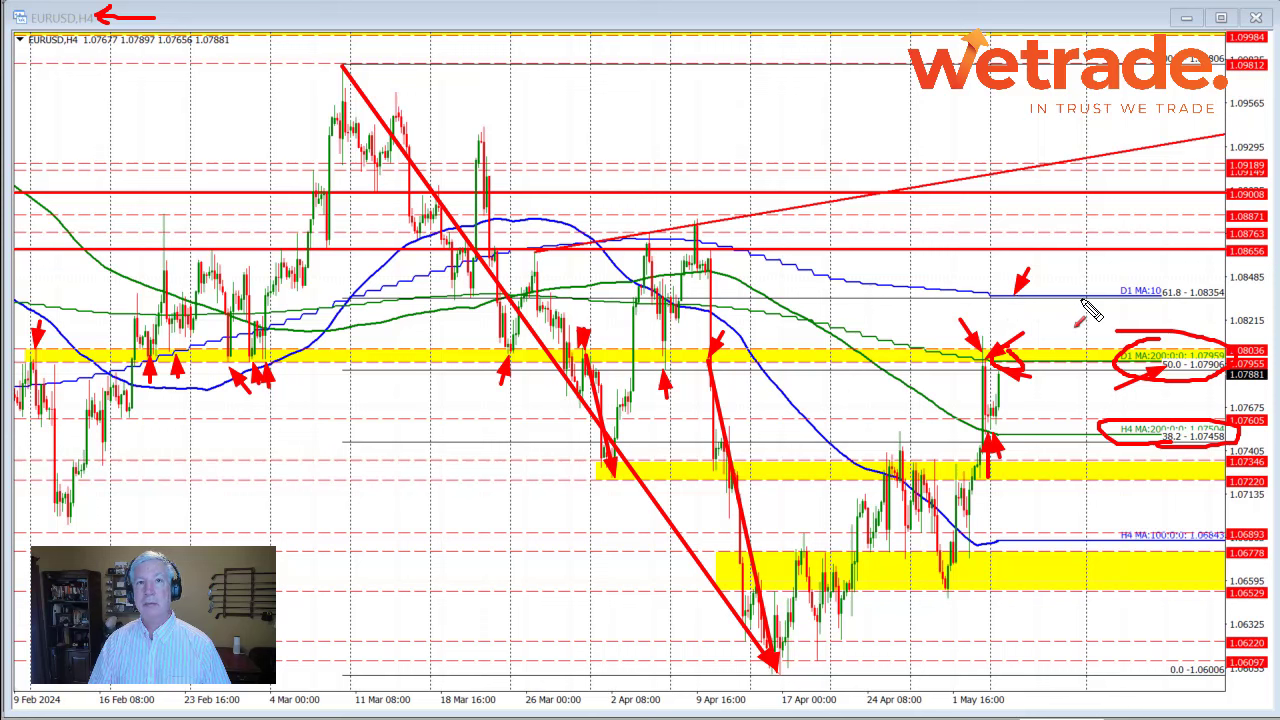
pyautogui.moveTo(1142, 313); pyautogui.dragTo(1179, 299)
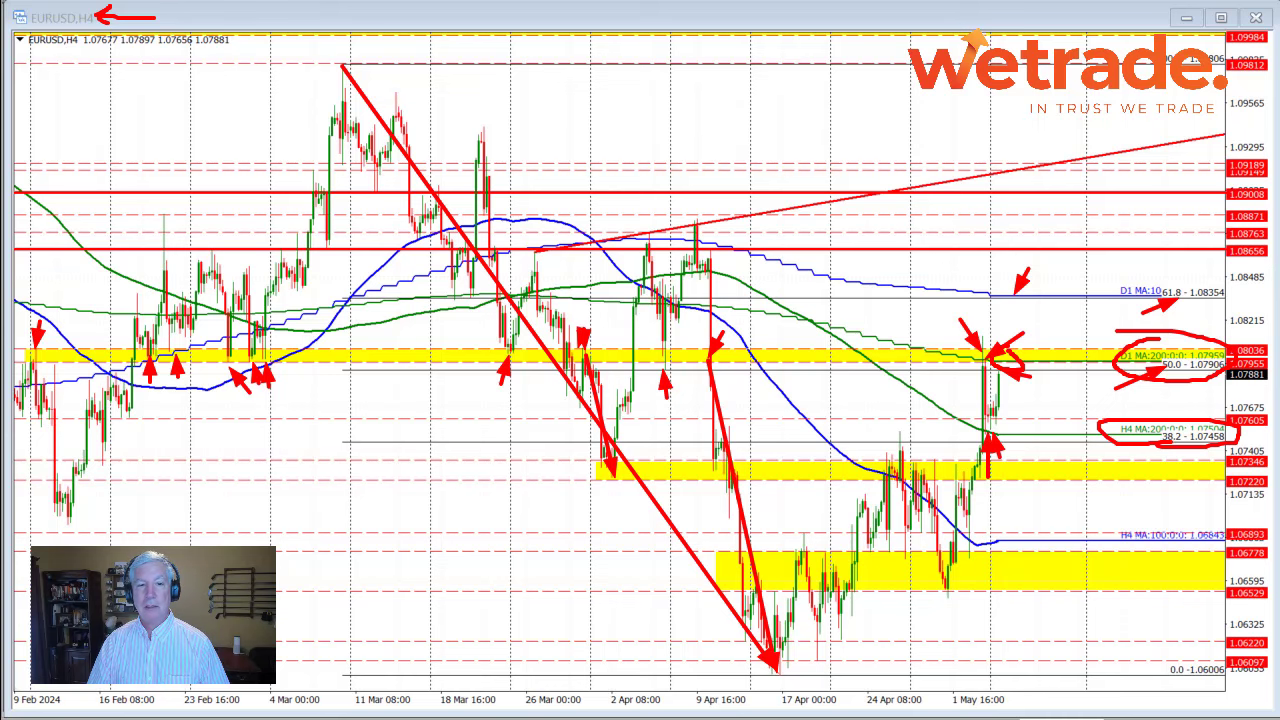
# Switch to the USDJPY H4 chart and point an arrow at the 160.208 high.
pyautogui.press('Escape')
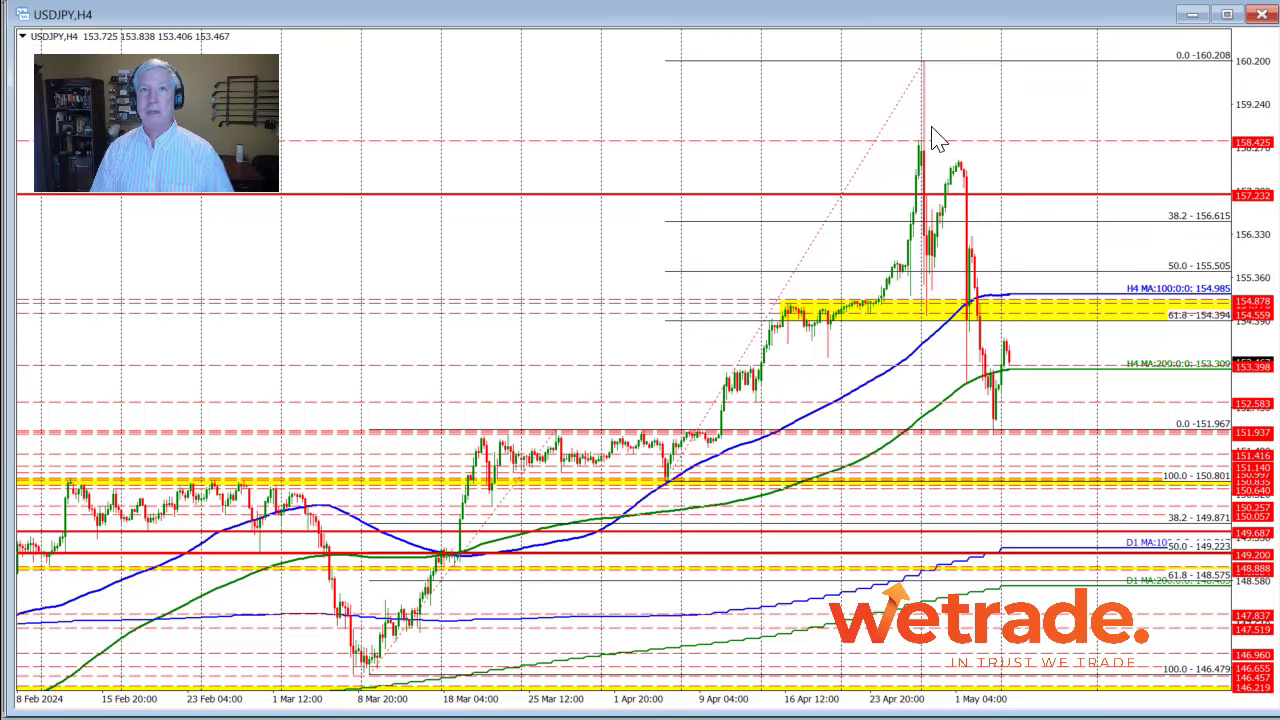
pyautogui.hotkey('ctrl', '2')
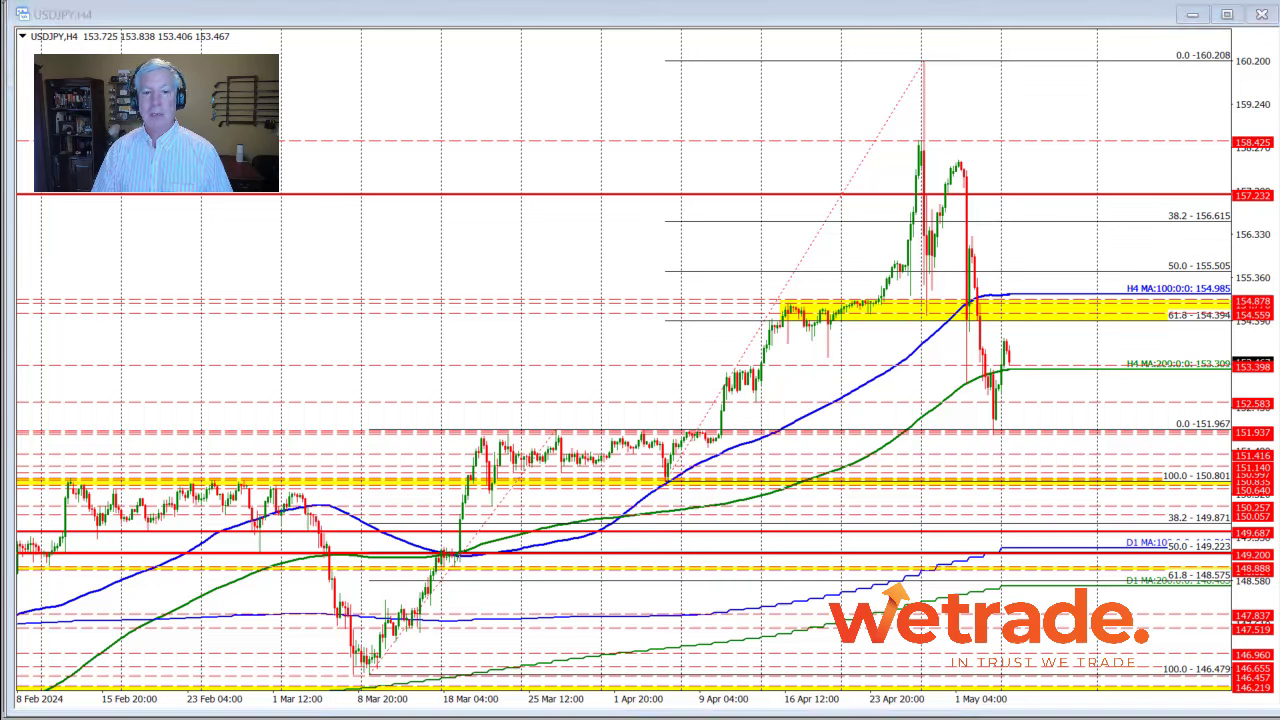
pyautogui.moveTo(983, 58); pyautogui.dragTo(929, 50)
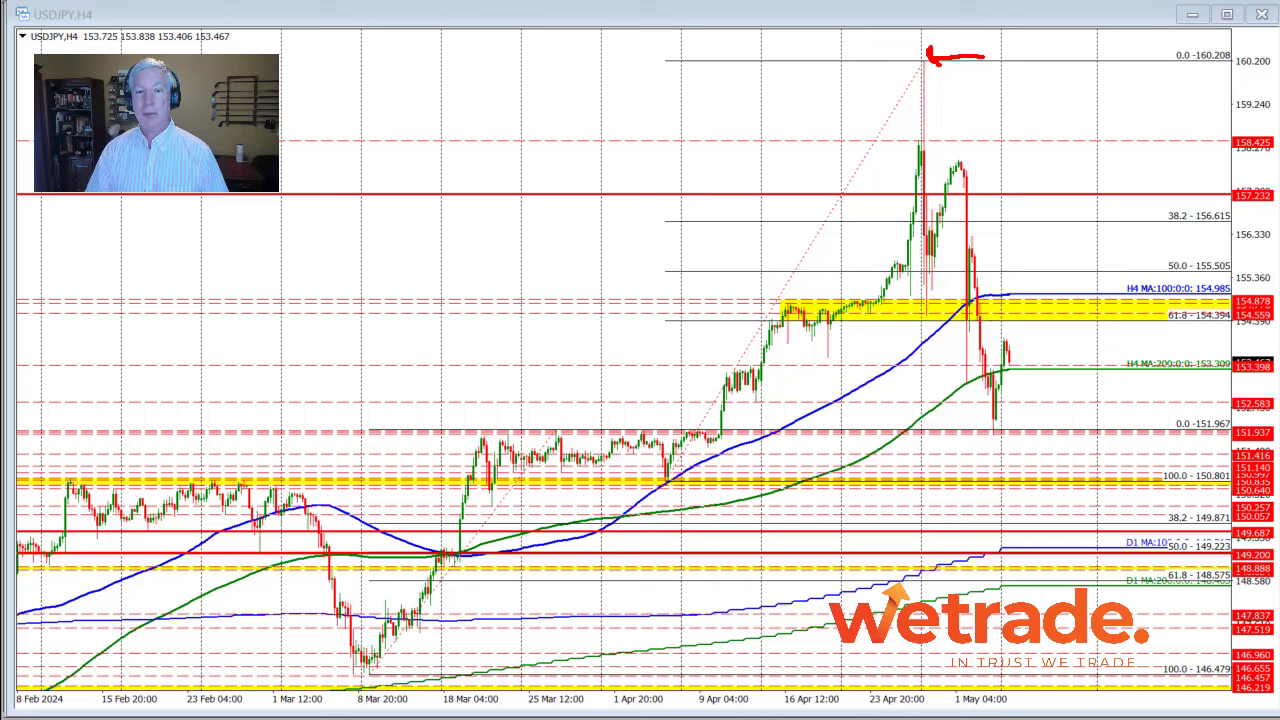
# Mark with arrows the tests of the H4 200 moving average, the early-May low near 151.937 and the March–April highs at that level.
pyautogui.moveTo(968, 423); pyautogui.dragTo(974, 388)
pyautogui.moveTo(997, 345); pyautogui.dragTo(990, 398)
pyautogui.moveTo(992, 478); pyautogui.dragTo(995, 432)
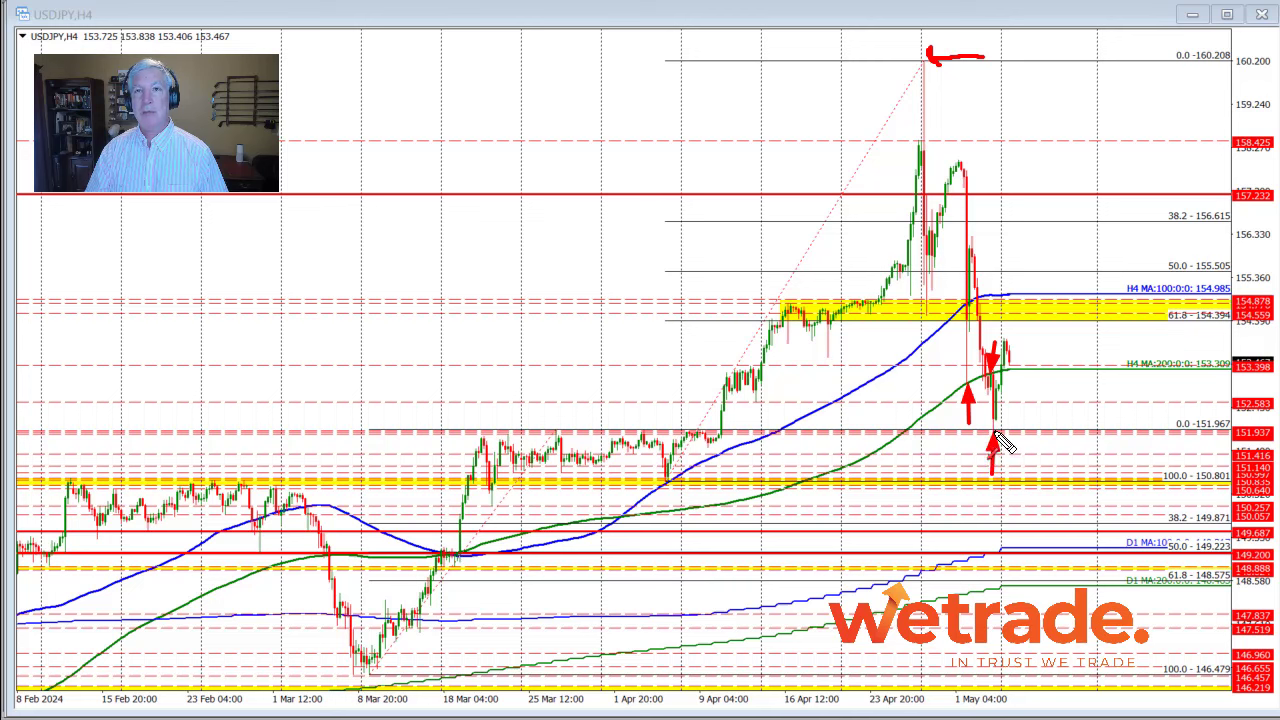
pyautogui.moveTo(513, 430)
pyautogui.mouseDown()
pyautogui.moveTo(680, 417)
pyautogui.moveTo(688, 428)
pyautogui.mouseUp()
pyautogui.moveTo(691, 408)
pyautogui.mouseDown()
pyautogui.moveTo(695, 431)
pyautogui.moveTo(709, 431)
pyautogui.mouseUp()
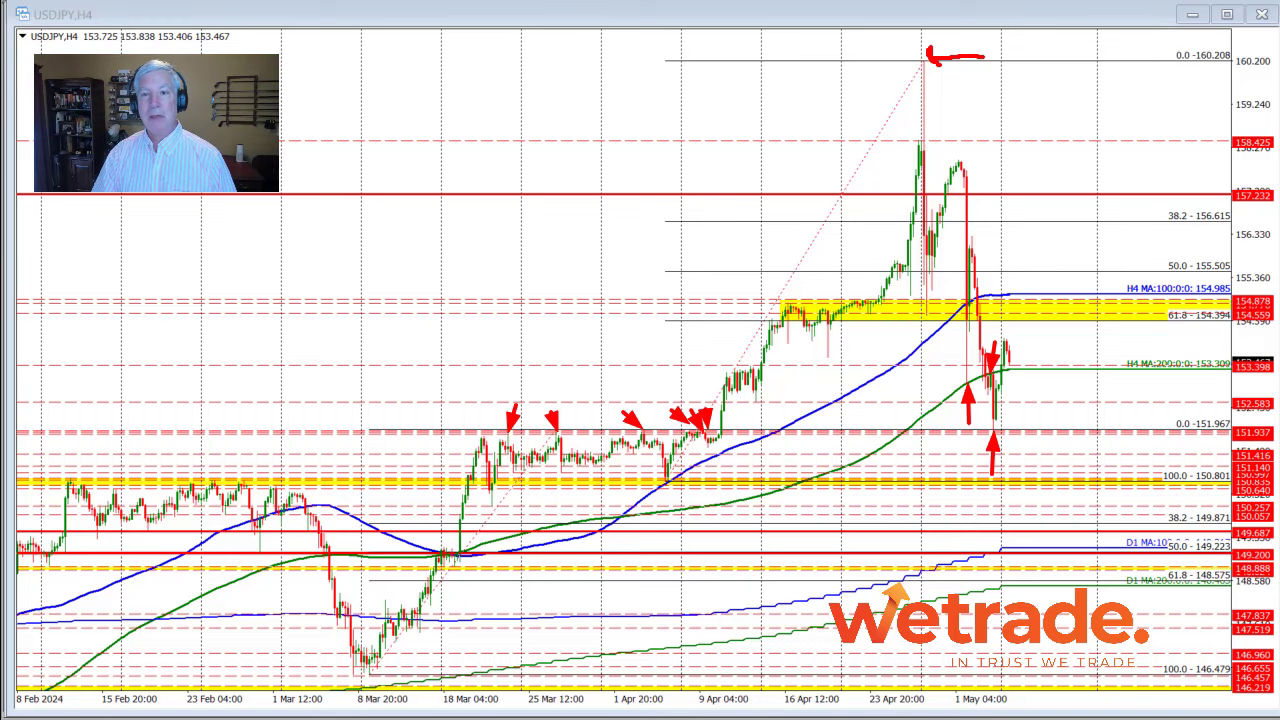
# Zoom out the USDJPY weekly chart and mark with arrows the 2022, 2023 and 2024 highs and the latest low around 151.945.
pyautogui.hotkey('ctrl', 'Tab')
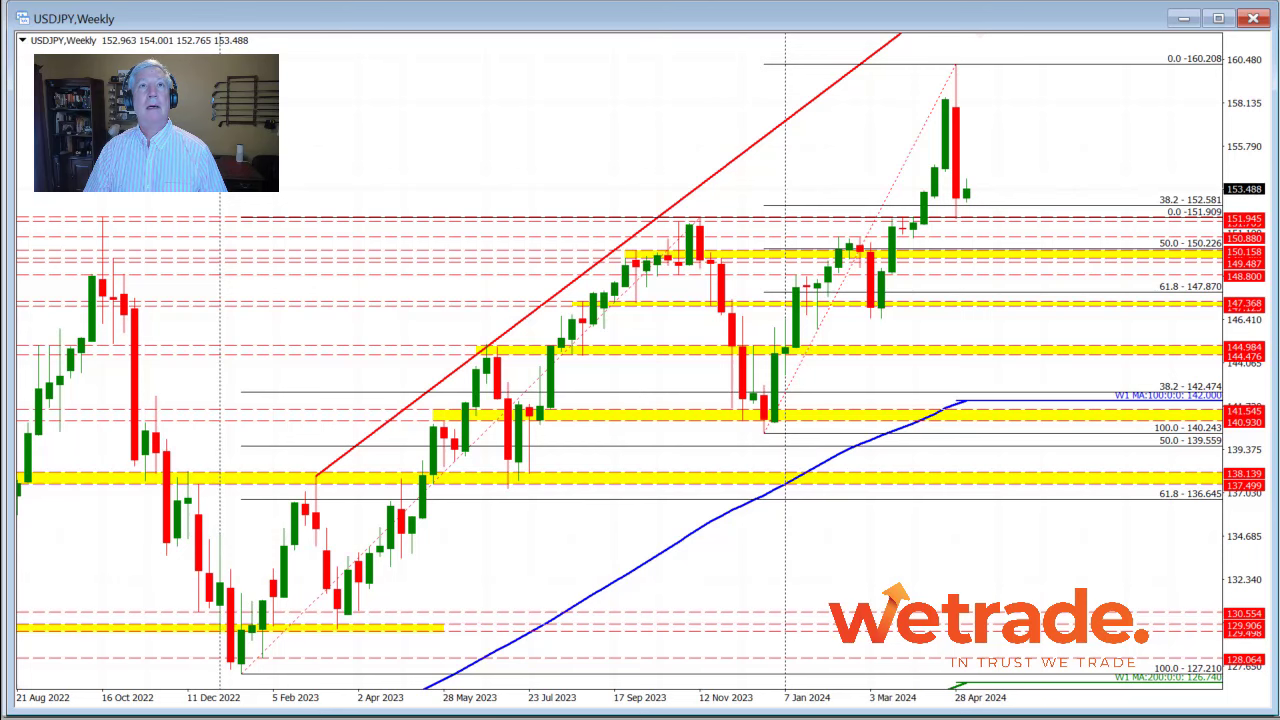
pyautogui.press('-')
pyautogui.moveTo(333, 111)
pyautogui.mouseDown()
pyautogui.moveTo(402, 124)
pyautogui.moveTo(343, 122)
pyautogui.mouseUp()
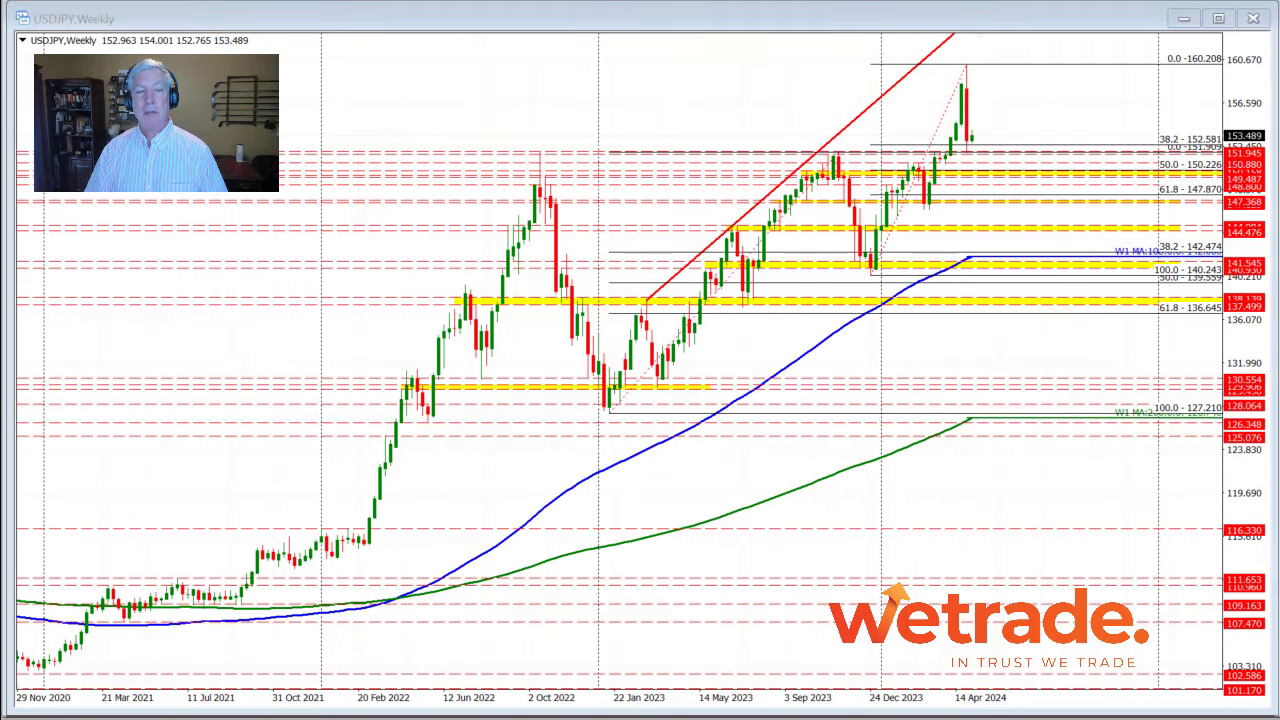
pyautogui.moveTo(538, 133)
pyautogui.mouseDown()
pyautogui.moveTo(557, 117)
pyautogui.moveTo(553, 145)
pyautogui.mouseUp()
pyautogui.moveTo(847, 128); pyautogui.dragTo(846, 138)
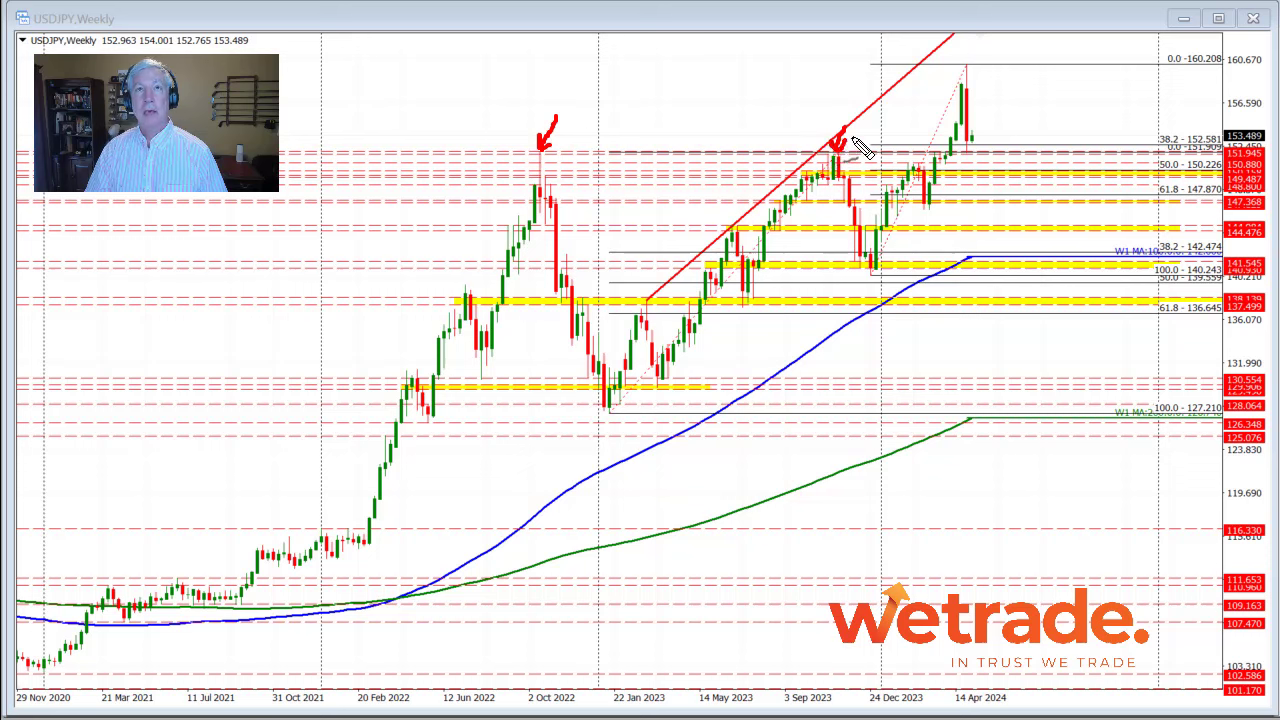
pyautogui.moveTo(925, 122)
pyautogui.mouseDown()
pyautogui.moveTo(937, 149)
pyautogui.moveTo(937, 138)
pyautogui.mouseUp()
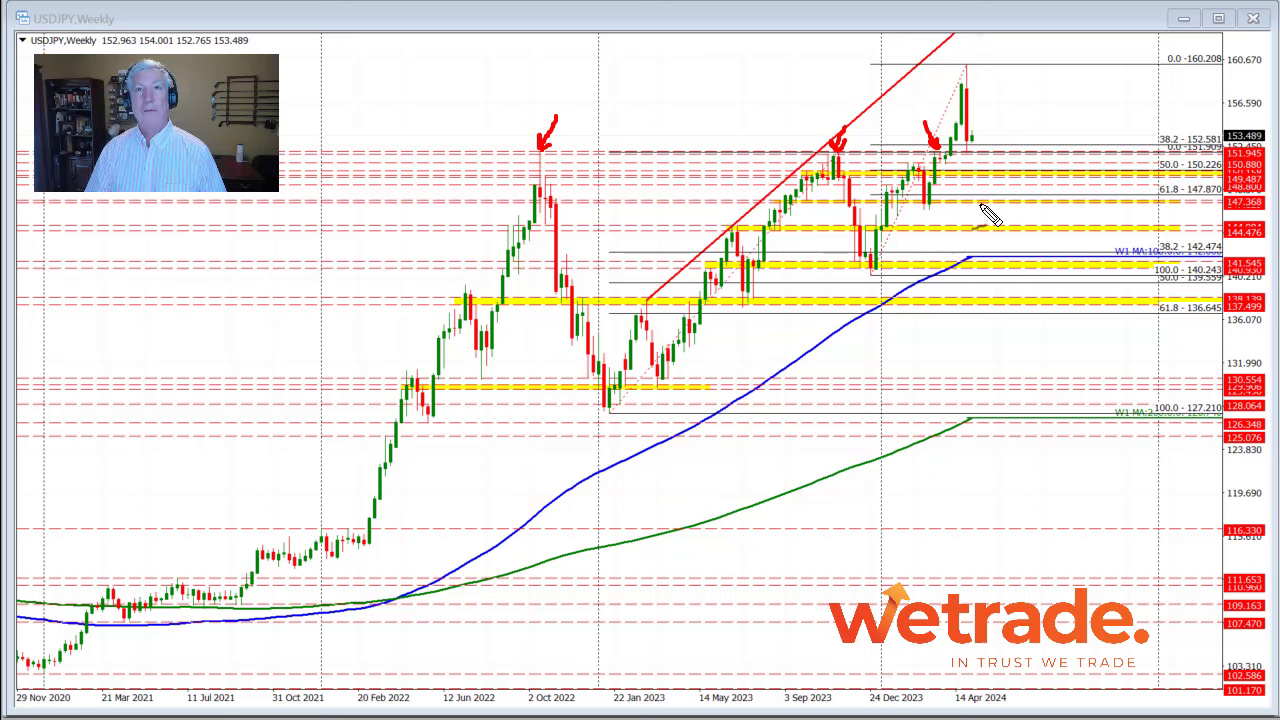
pyautogui.moveTo(986, 200); pyautogui.dragTo(971, 157)
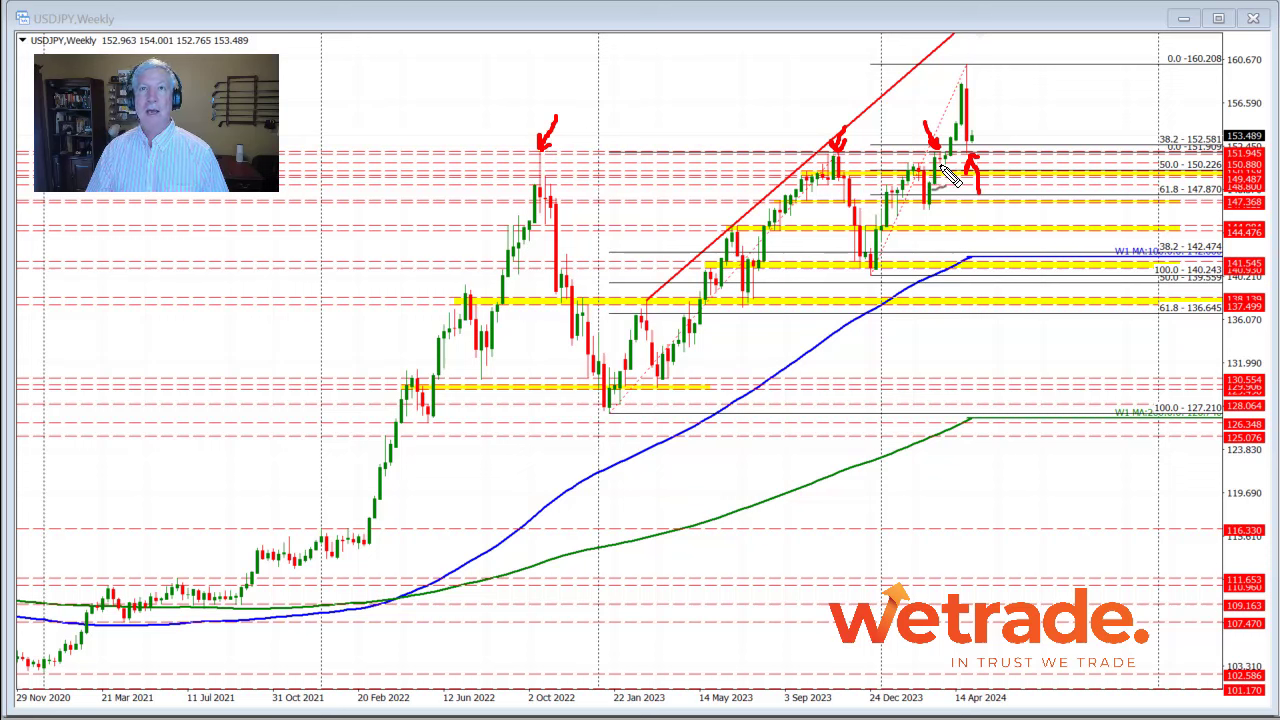
pyautogui.press('Escape')
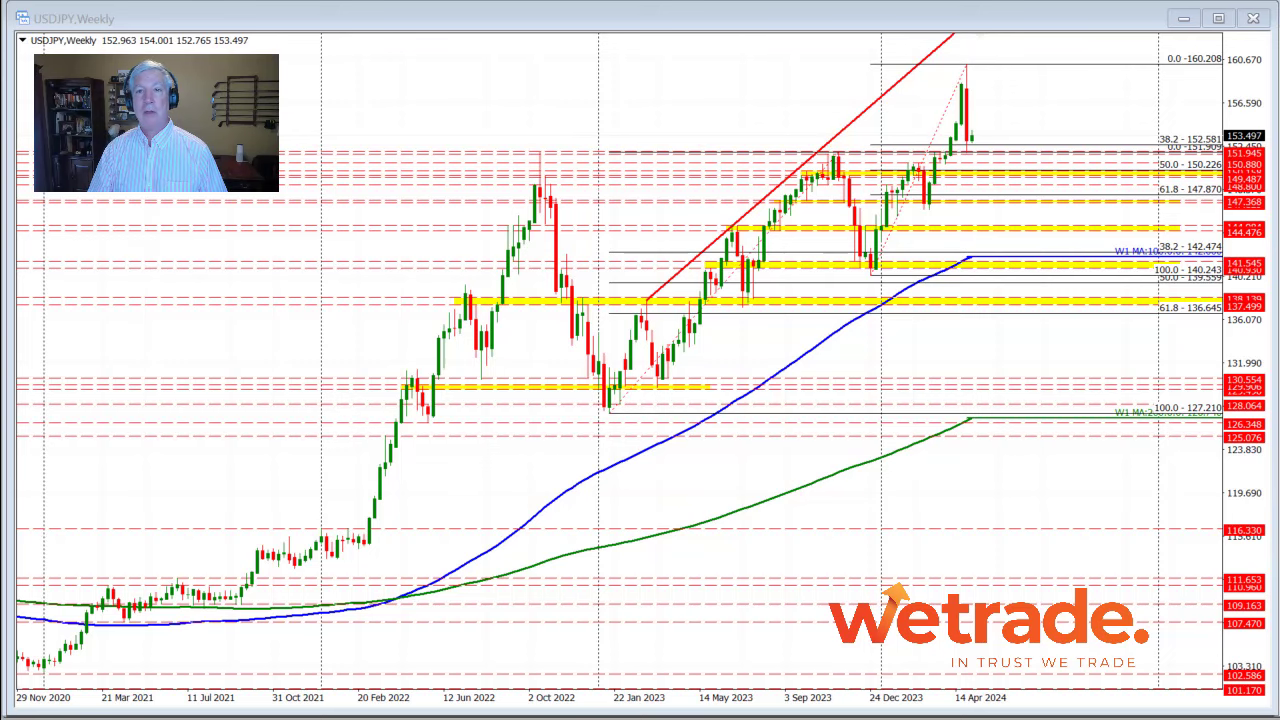
# Return to the USDJPY H4 chart and draw a thick horizontal line along 151.937 from mid-March to the price axis.
pyautogui.hotkey('ctrl', 'Tab')
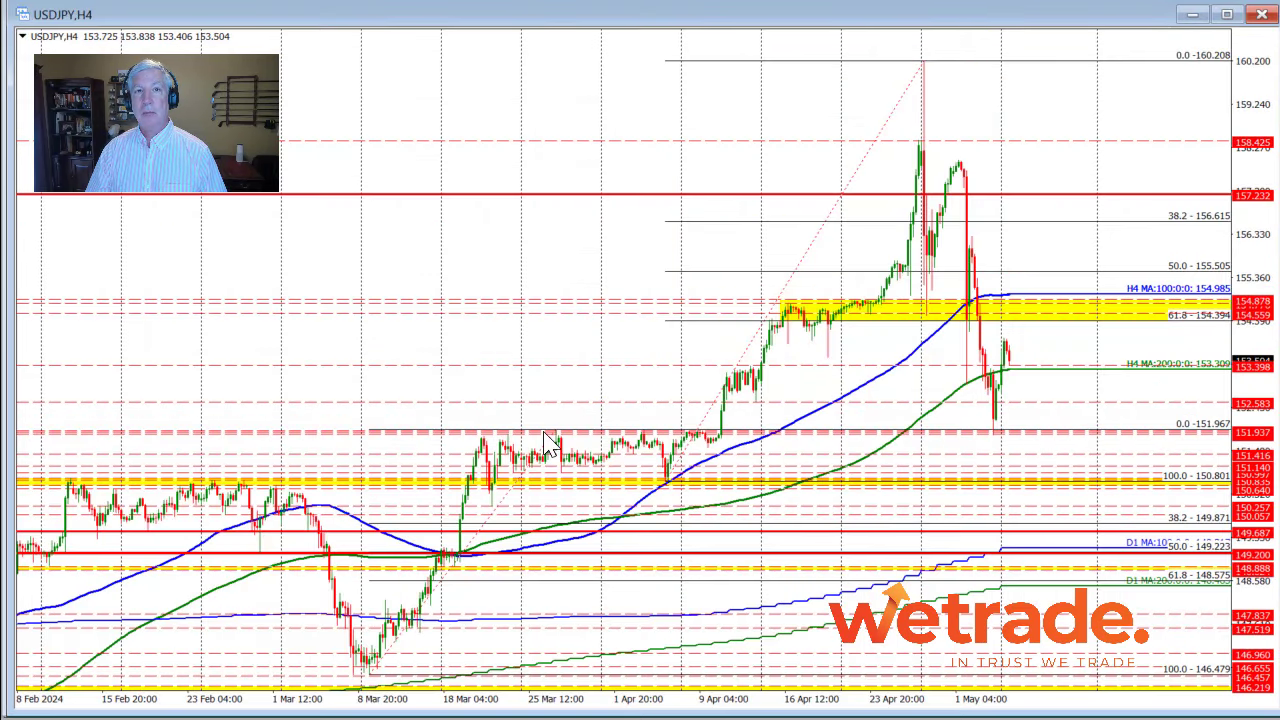
pyautogui.hotkey('ctrl', '2')
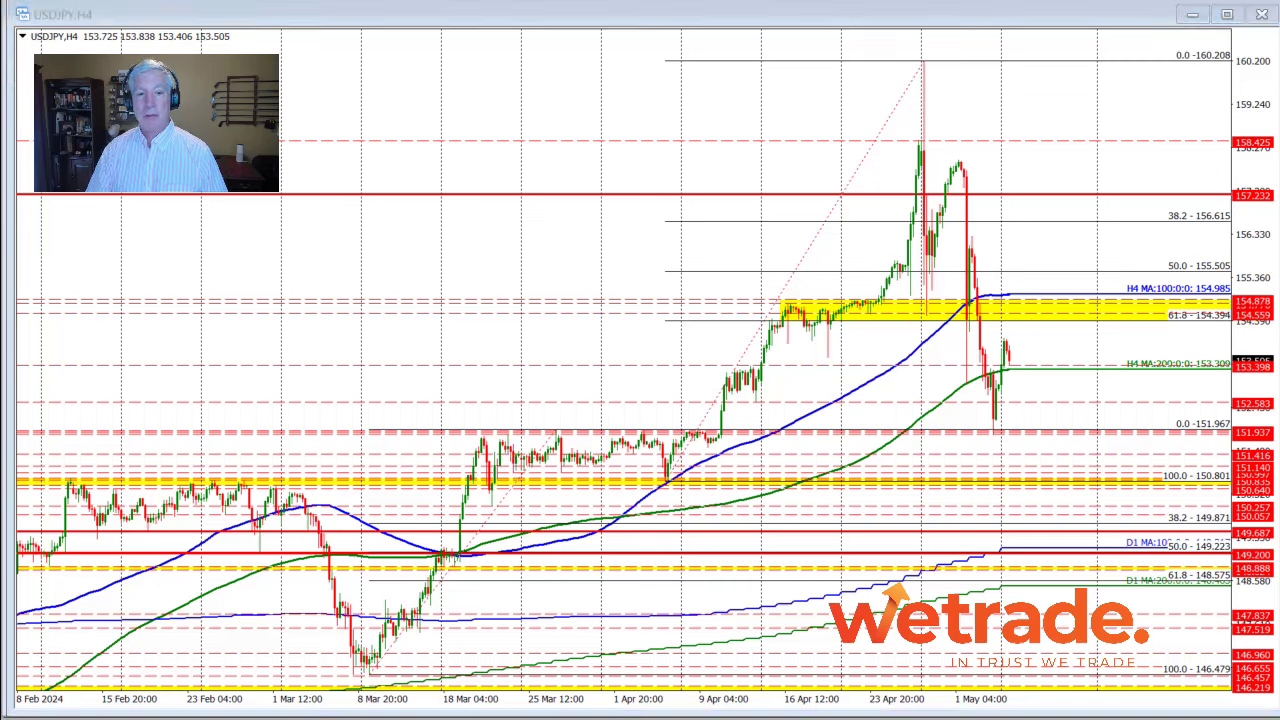
pyautogui.moveTo(440, 431); pyautogui.dragTo(1228, 432)
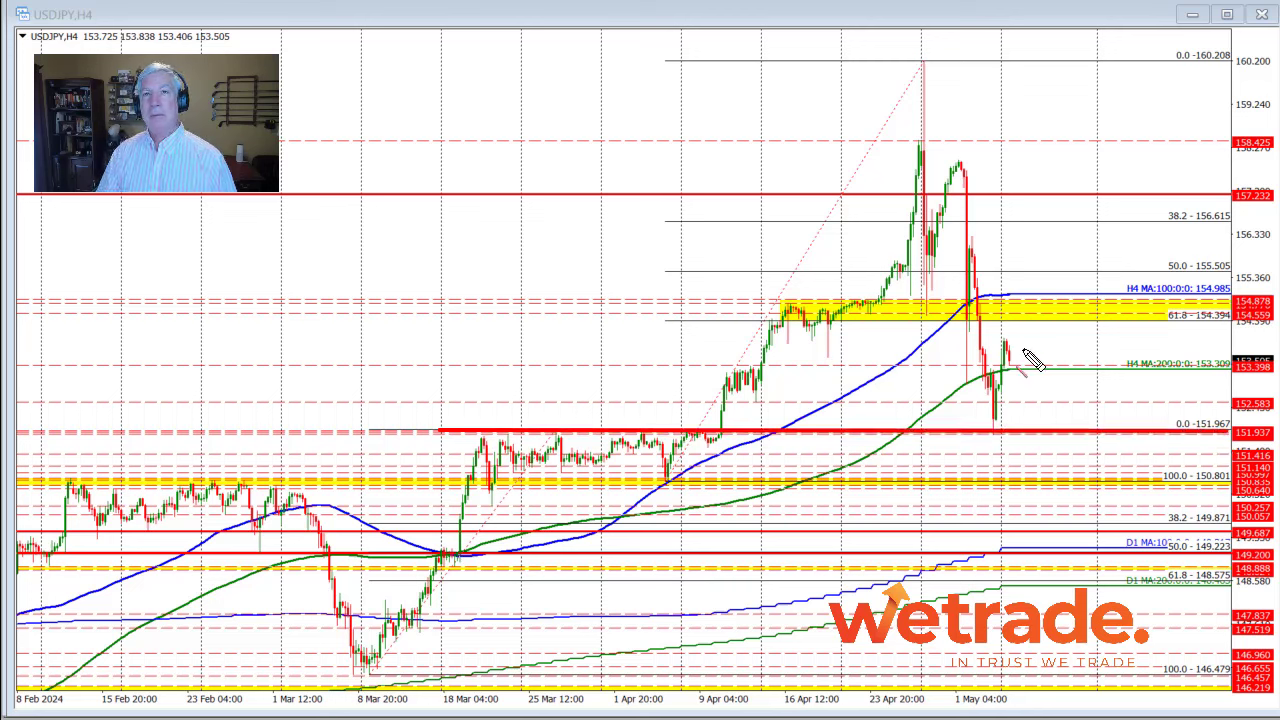
# Point an arrow at the H4 200 moving average by the latest candle, and draw a line along 153.398 with an arrow at the mid-April low.
pyautogui.moveTo(1060, 338)
pyautogui.mouseDown()
pyautogui.moveTo(1010, 374)
pyautogui.moveTo(1040, 370)
pyautogui.mouseUp()
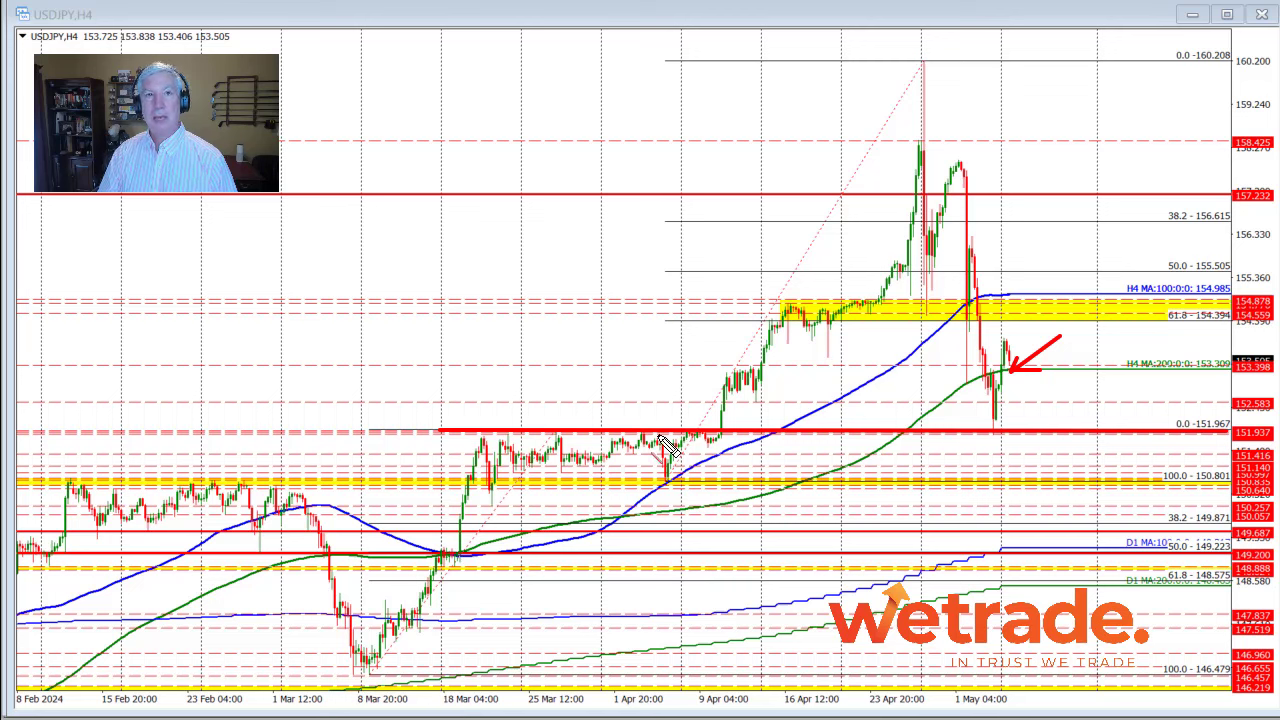
pyautogui.moveTo(716, 365)
pyautogui.mouseDown()
pyautogui.moveTo(1203, 396)
pyautogui.moveTo(1232, 385)
pyautogui.mouseUp()
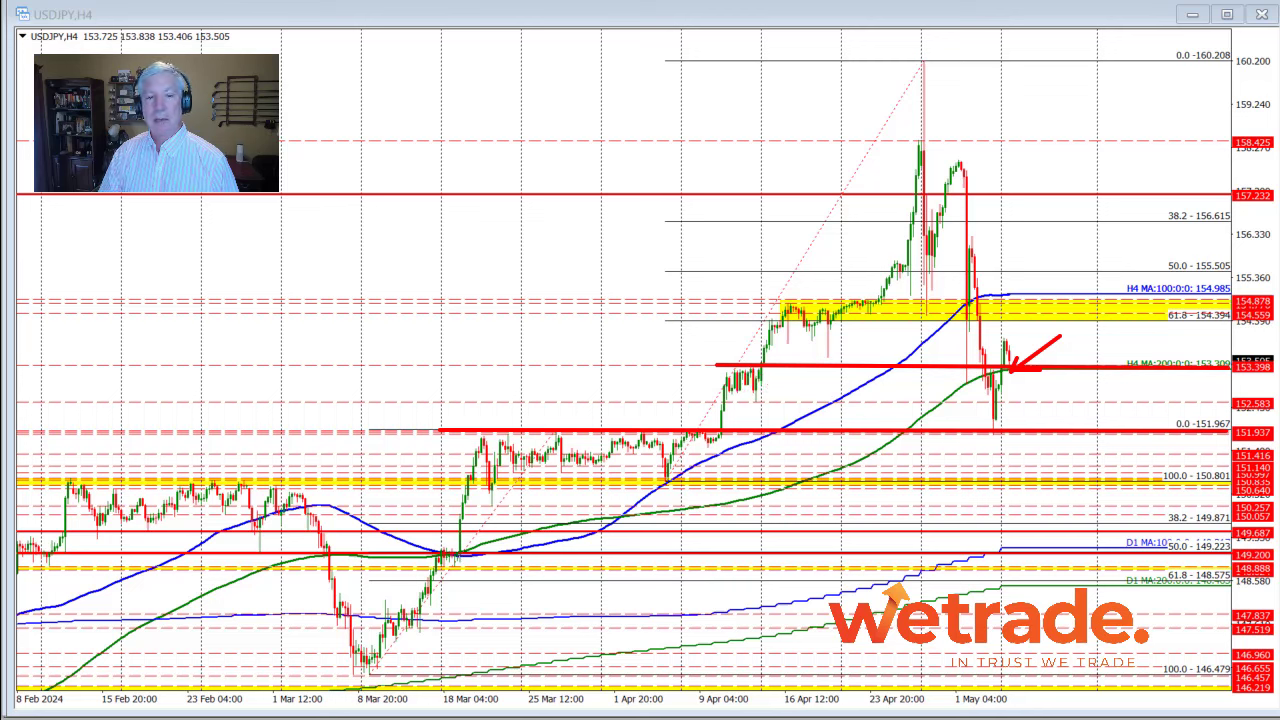
pyautogui.moveTo(828, 392); pyautogui.dragTo(834, 364)
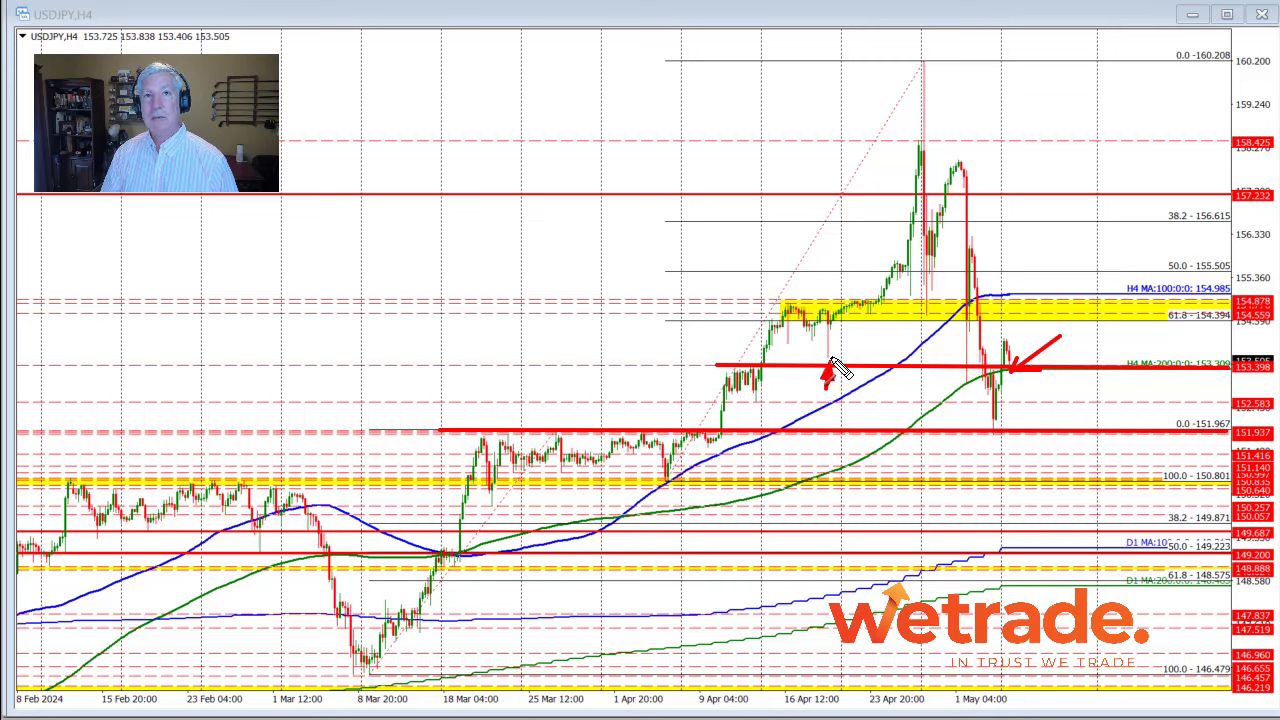